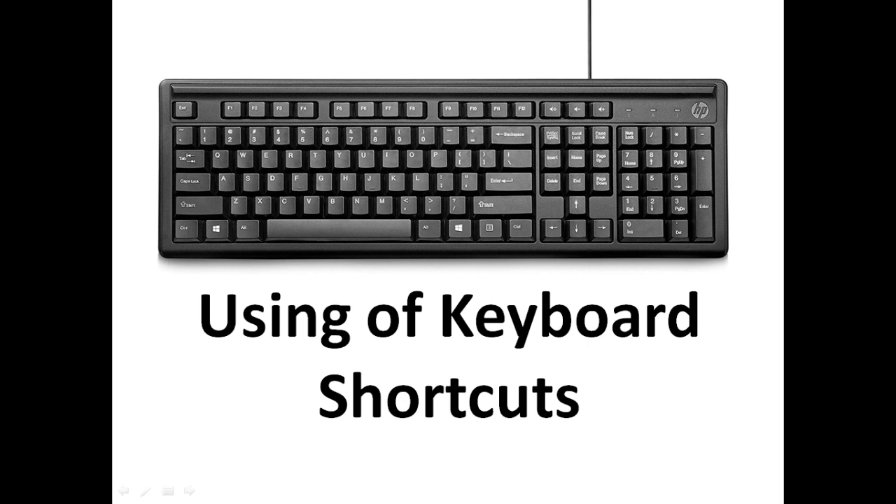
Advance the slideshow from the keyboard-shortcuts title slide to the Ctrl + B bold-text slide
key(Right)
key(Right)
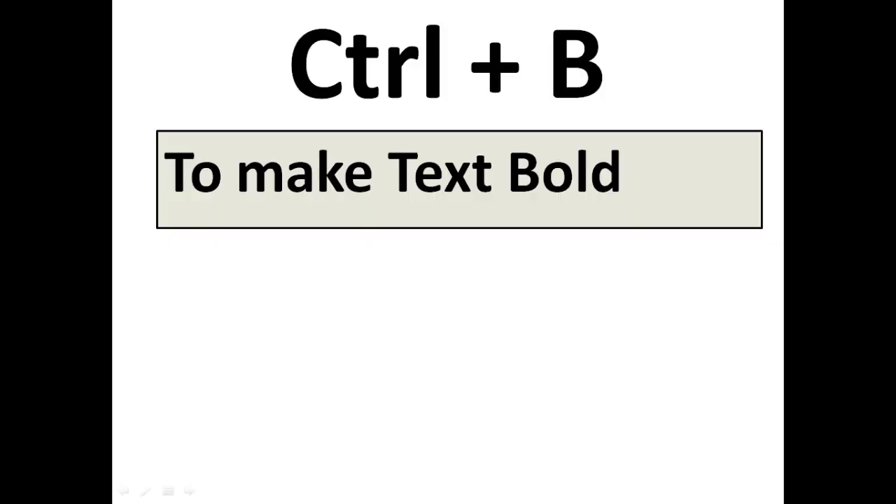
Return to the Ctrl+A slide, switch to the Word quotes document, and select all its text
key(Left)
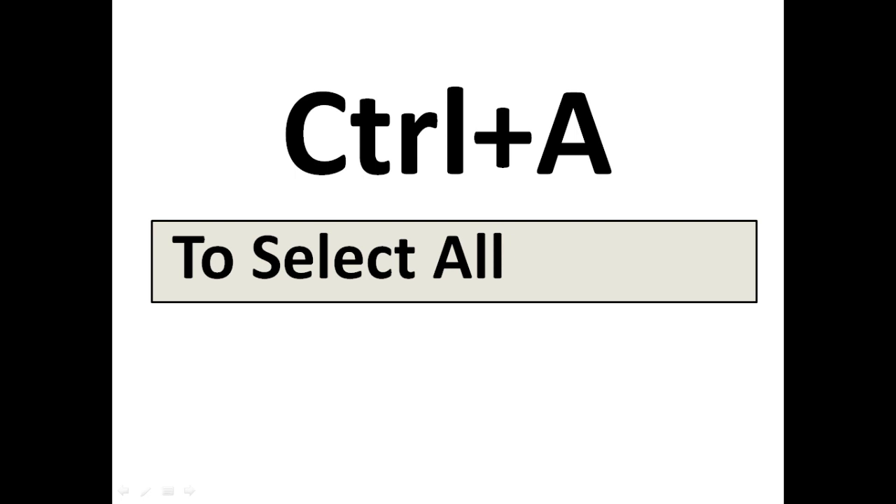
key(alt+Tab)
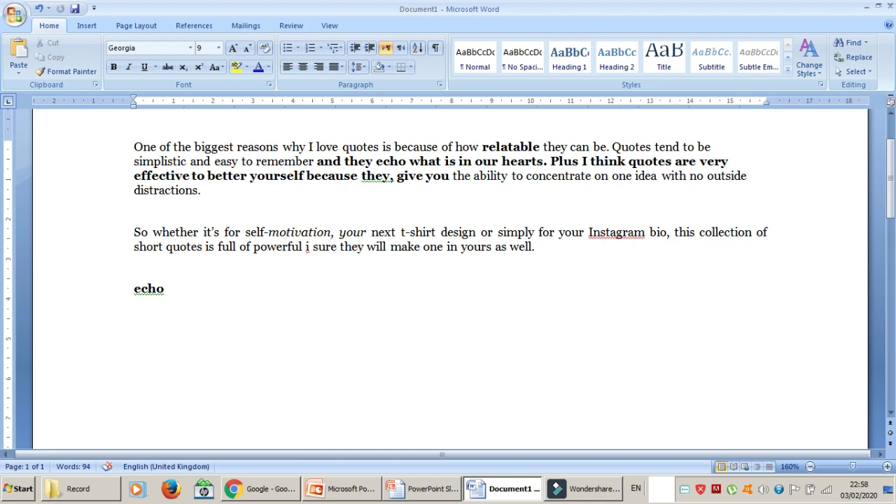
key(ctrl+a)
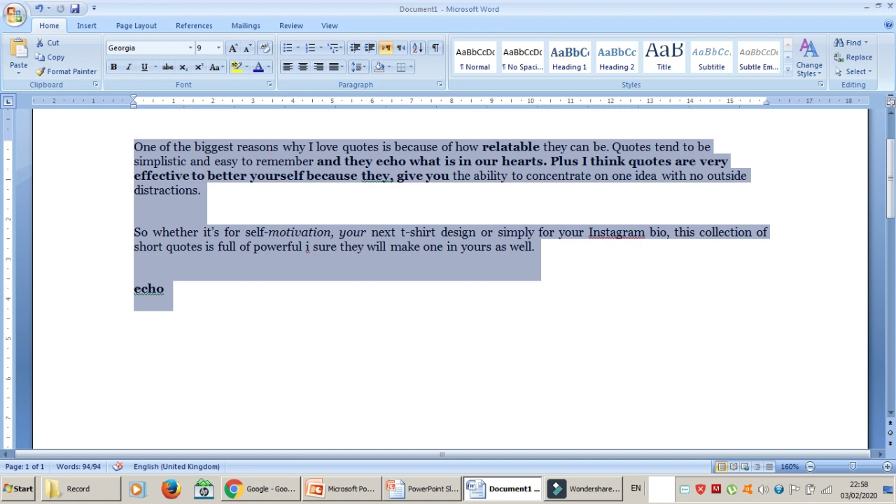
Switch back to the slideshow and advance to the Ctrl + B bold-text slide
key(alt+Tab)
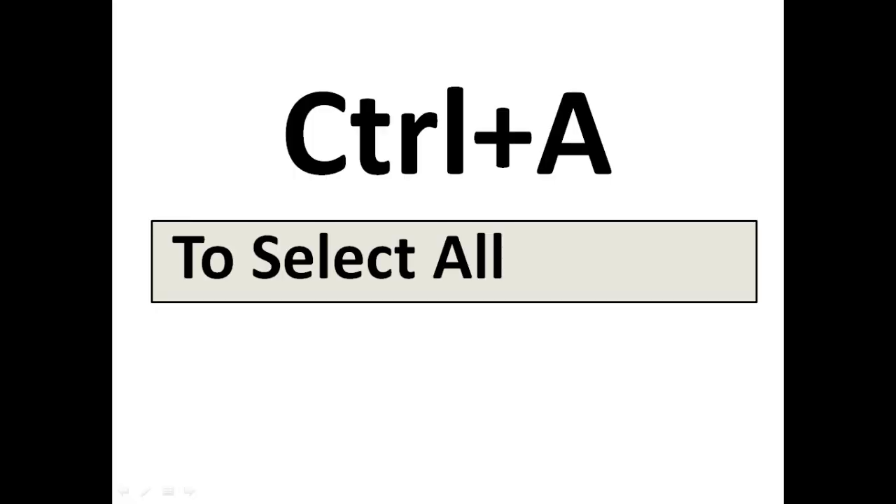
key(Right)
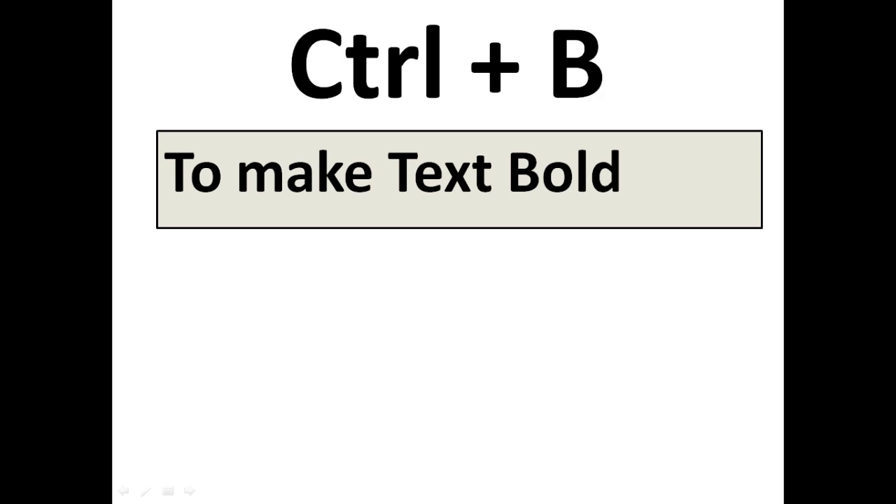
Bold 'self-motivation, your next t-shirt' in Word, then advance the slideshow to the copy slide
key(alt+Tab)
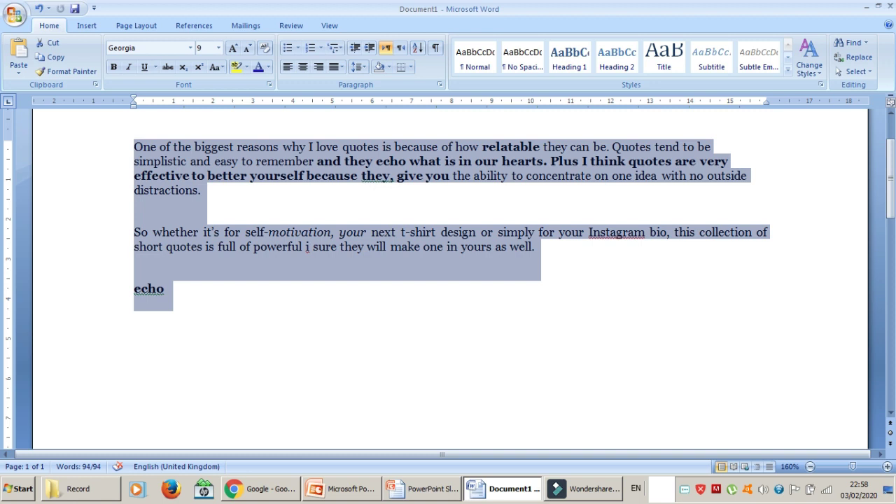
click(201, 189)
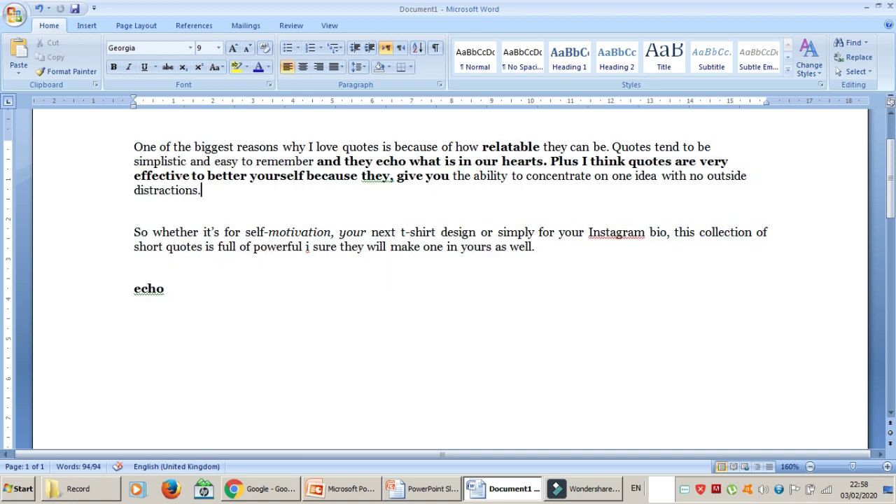
drag(246, 232, 441, 232)
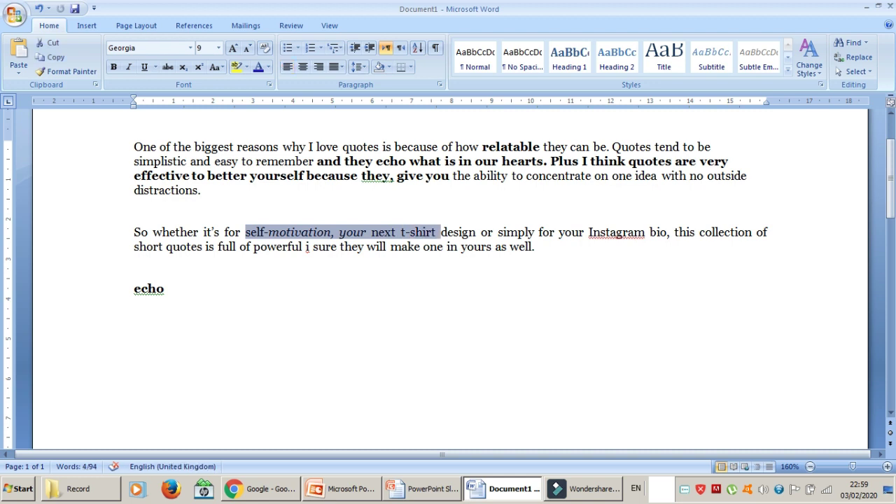
key(ctrl+b)
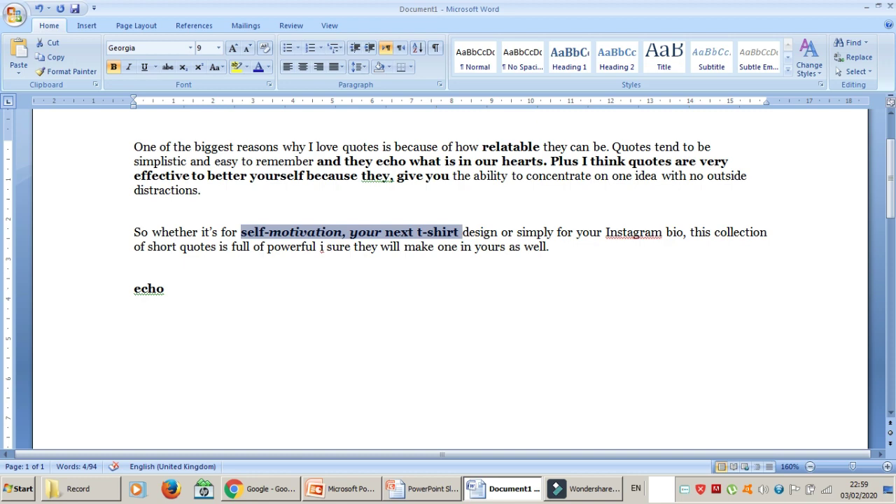
key(alt+Tab)
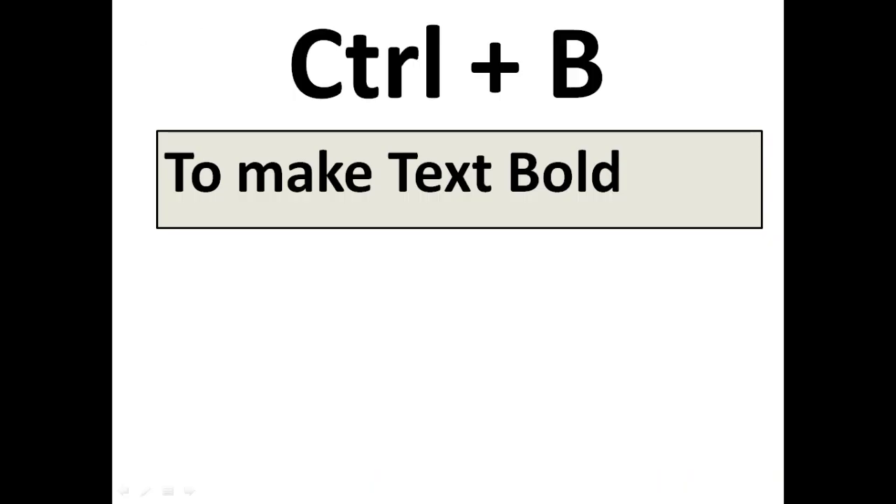
key(Right)
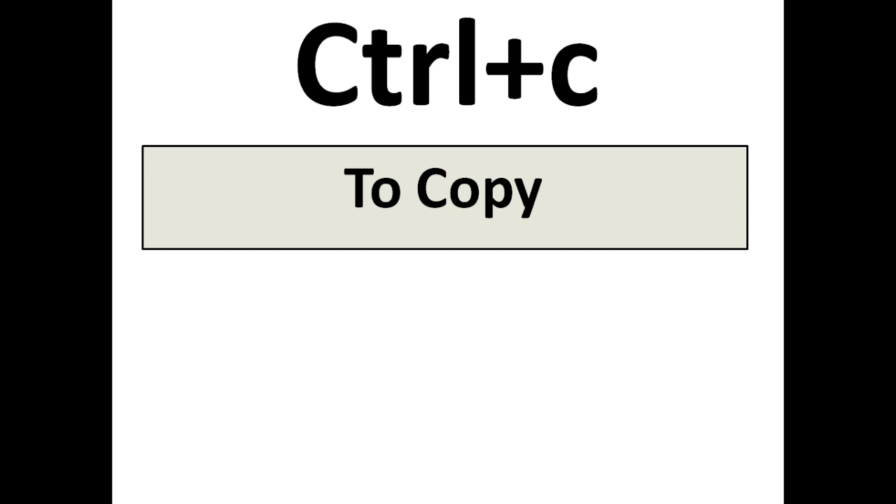
Bring the Word quotes document back in front of the Ctrl+C 'To Copy' slide
key(alt+Tab)
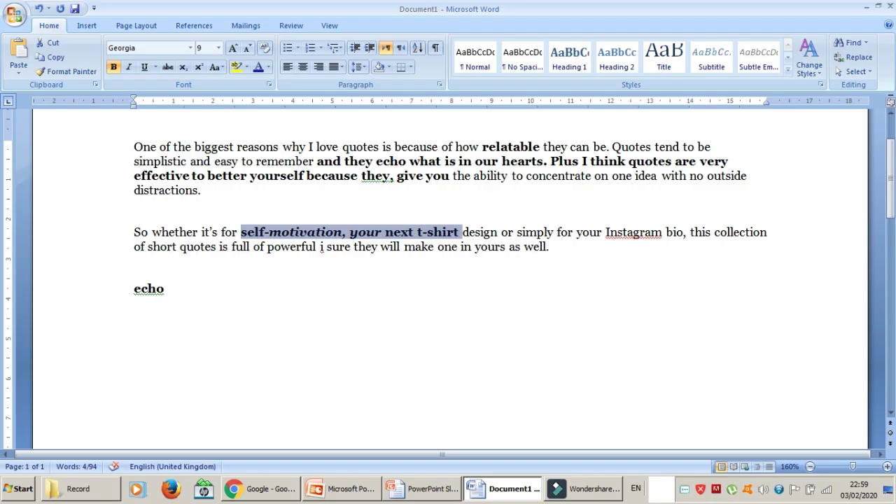
Copy the passage 'simply for … as well.' and paste it on a new line below 'echo'
drag(518, 233, 553, 270)
key(ctrl+c)
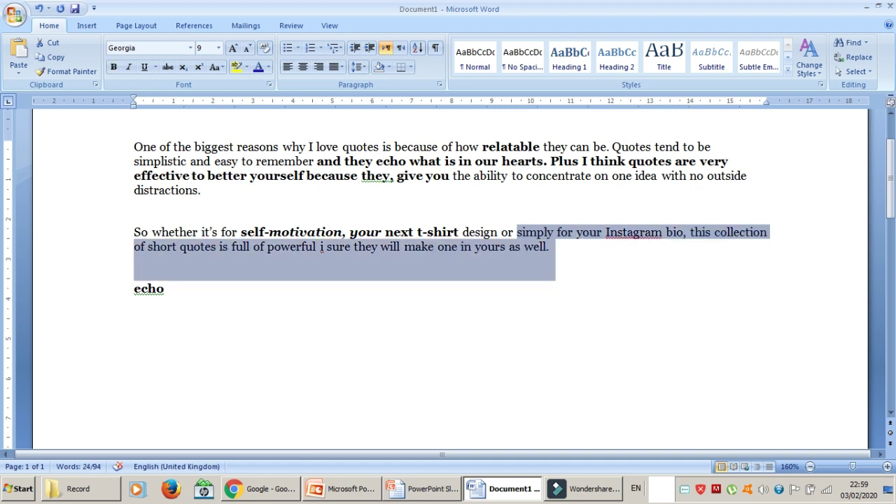
click(164, 289)
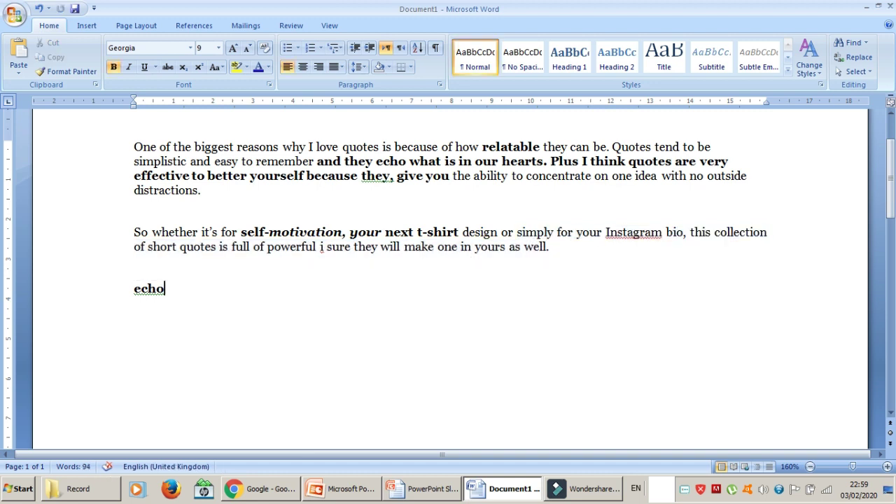
key(Return)
key(Return)
key(ctrl+v)
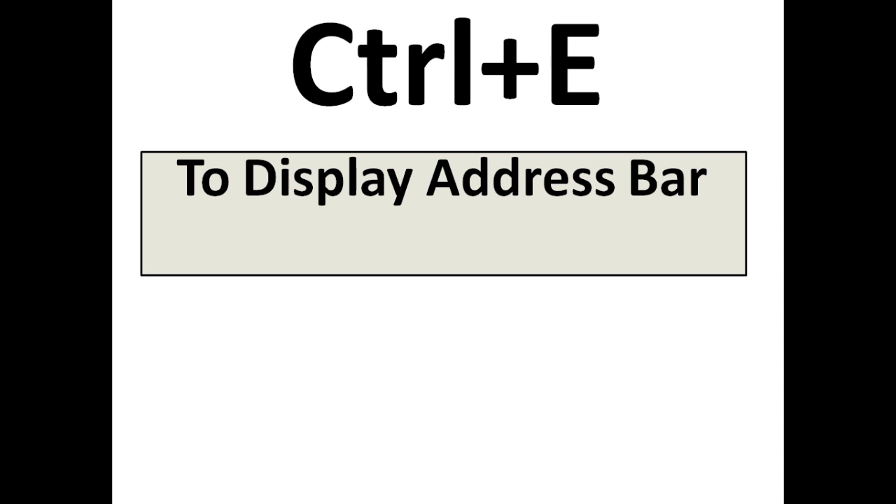
In Chrome, focus the address bar for a Google search with suggestions, then return to the slideshow
key(alt+Tab)
key(alt+Tab)
key(alt+Tab)
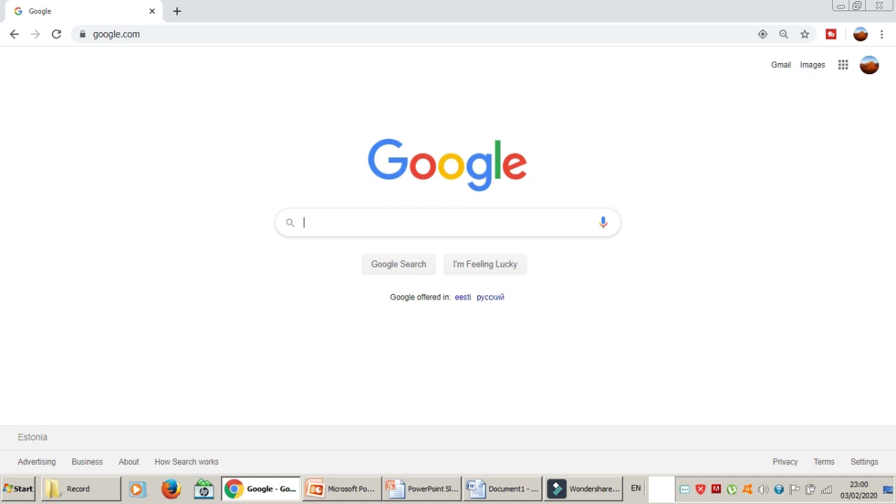
key(ctrl+l)
key(Tab)
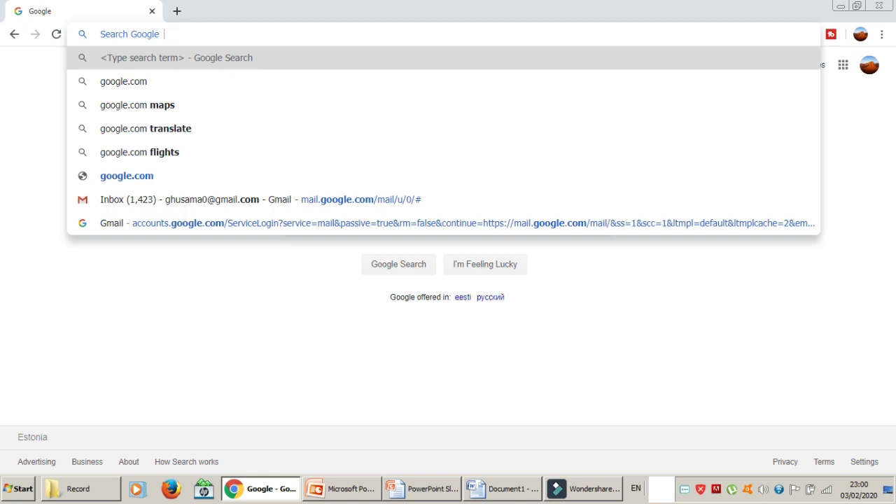
key(alt+Tab)
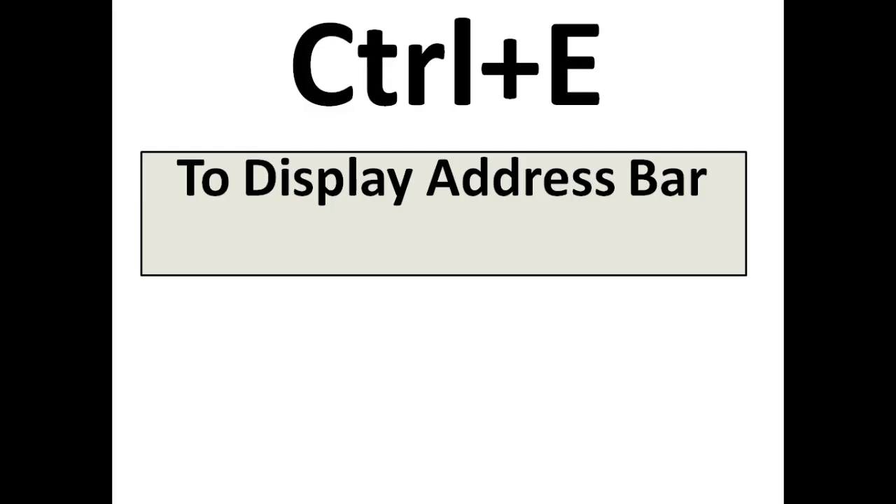
Show the Ctrl+F find slide, then bring the Word quotes document to the front
key(Right)
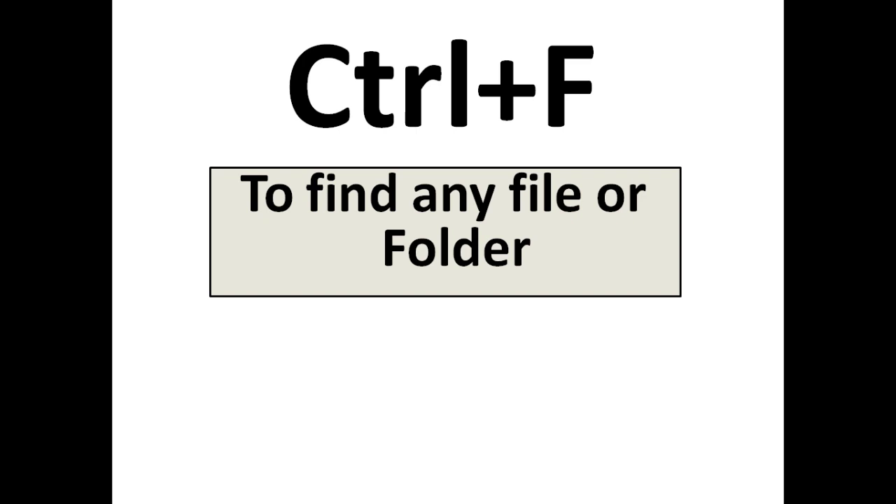
key(alt+Tab)
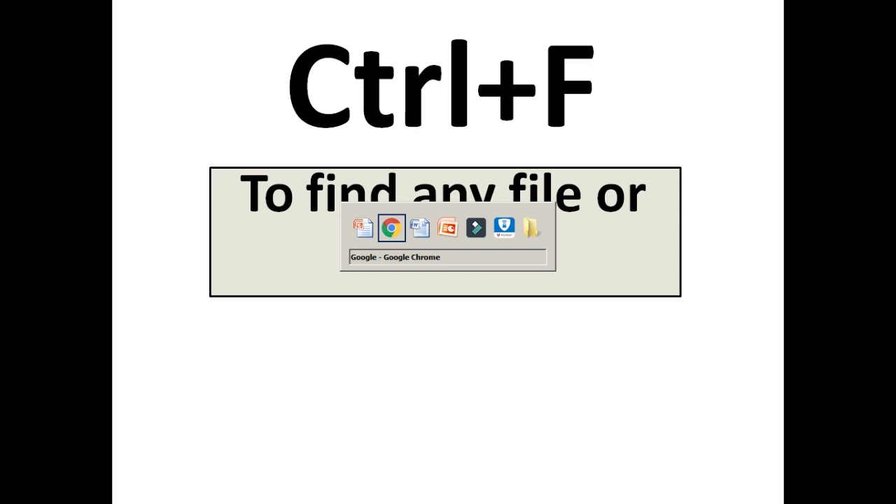
key(alt+Tab)
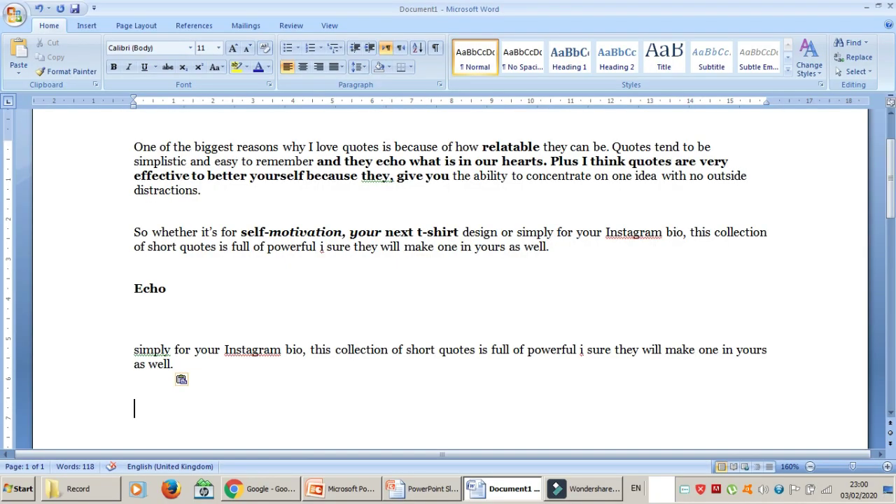
Find 'biggest' in the Word document, view the Ctrl+G slide, then return to Word
key(ctrl+f)
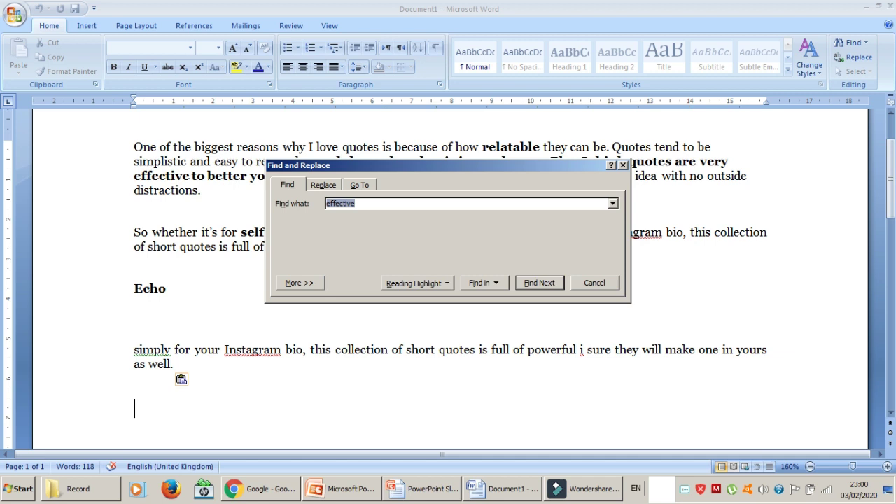
text(biggest)
key(Return)
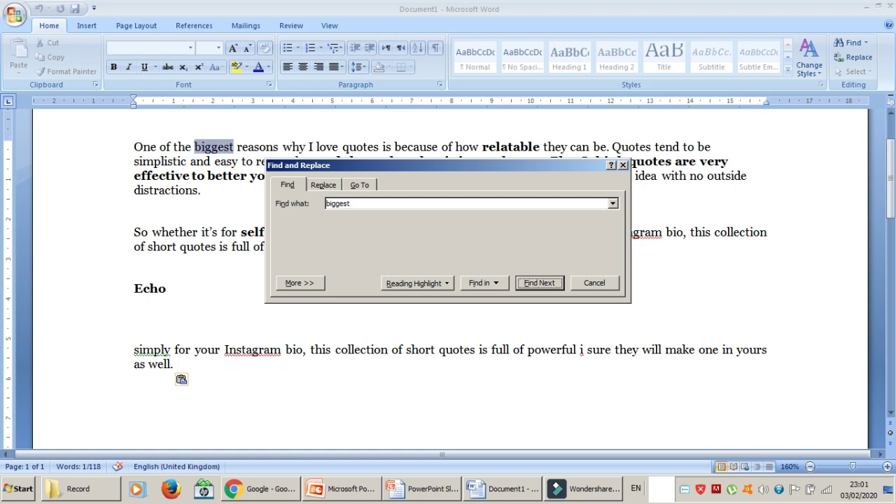
key(alt+F6)
key(alt+Tab)
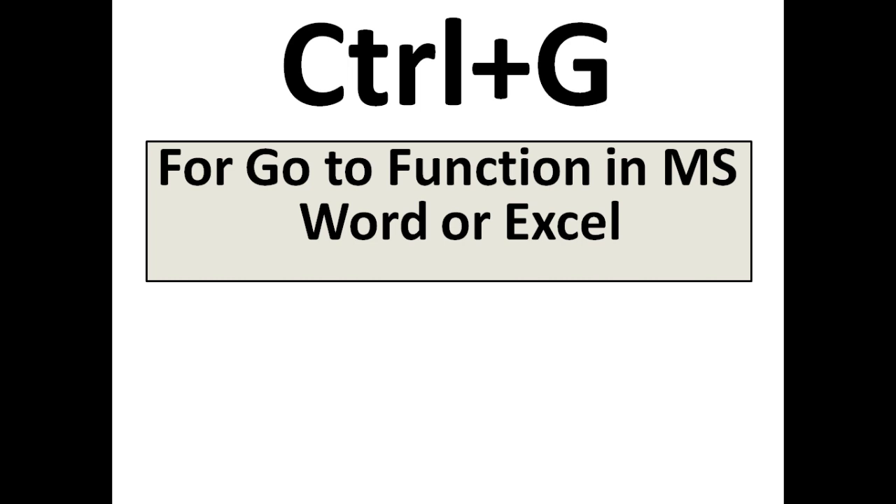
key(alt+Tab)
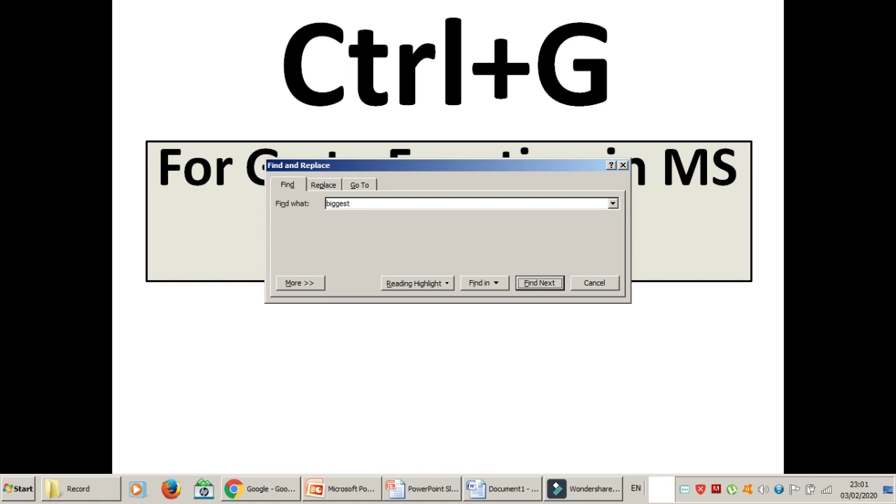
Use Go To with the Line target set to 4, then switch back to the Go To slide
key(Escape)
key(alt+Tab)
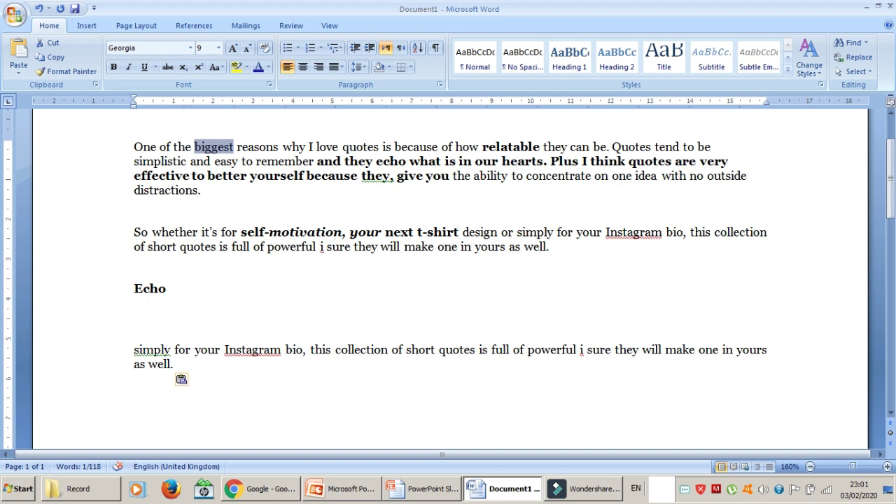
key(ctrl+g)
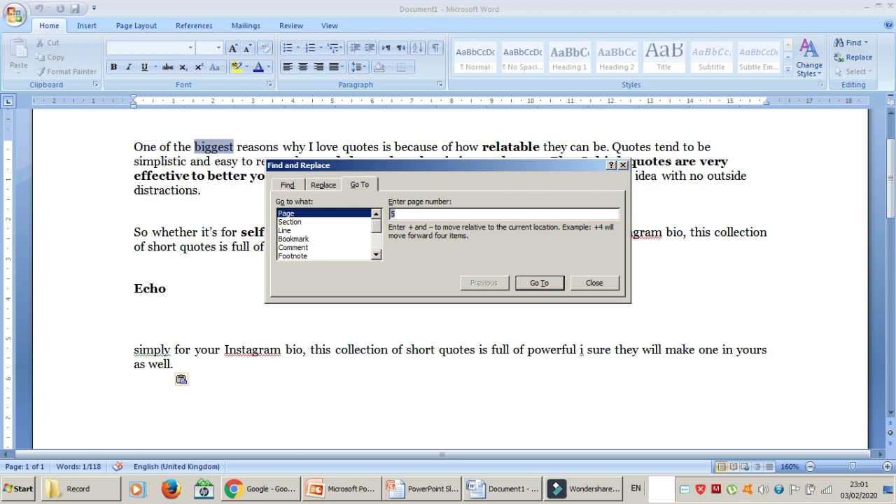
click(289, 221)
click(287, 229)
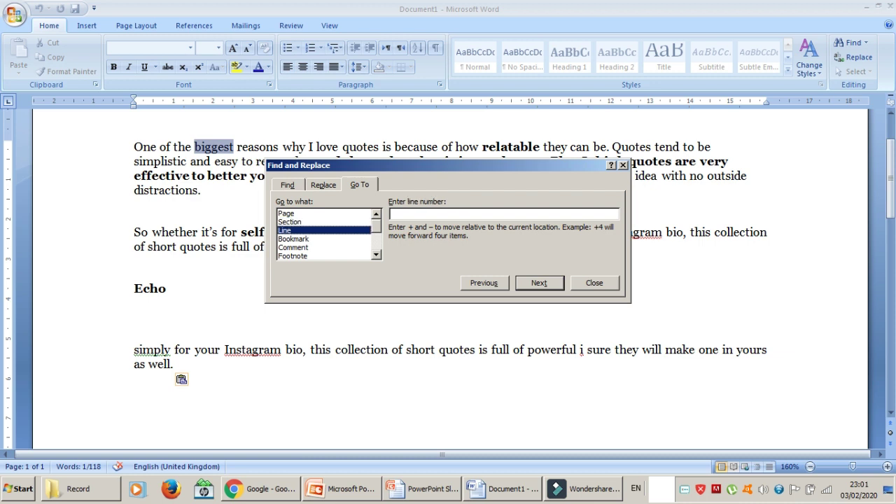
text(4)
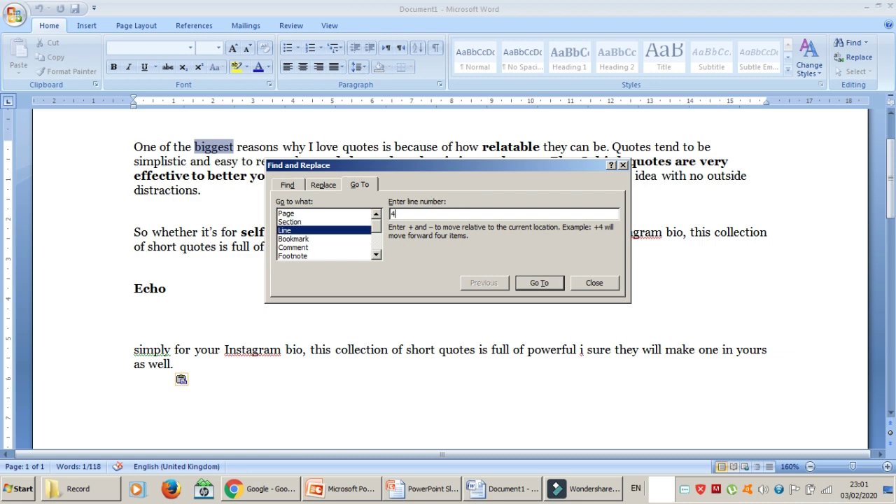
key(Return)
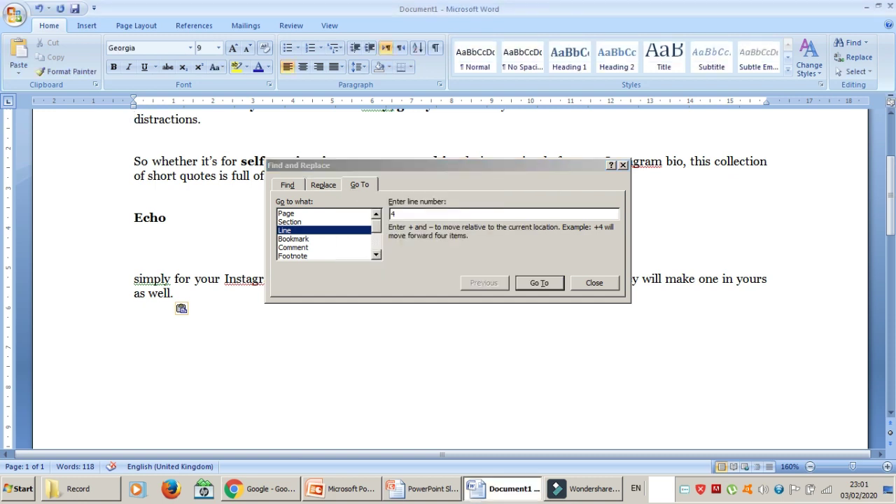
key(alt+Tab)
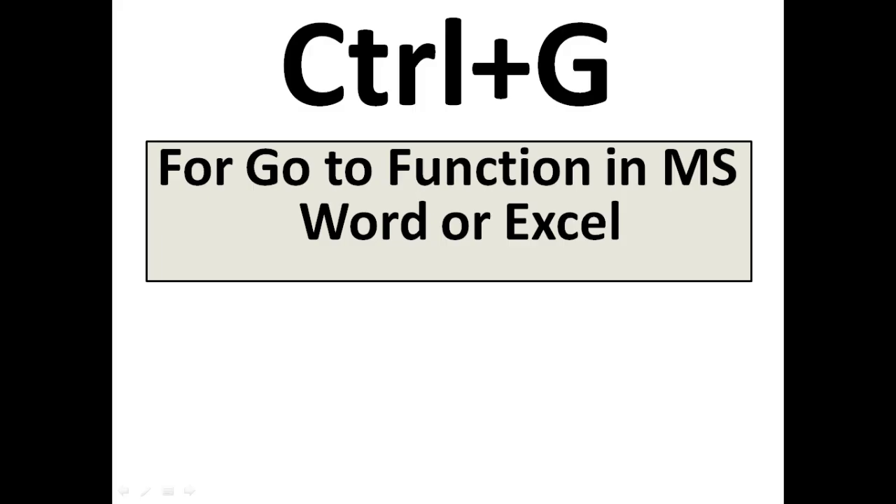
Advance the slide show to the Ctrl+H 'To Open History in Internet Browser' slide, then bring Chrome forward
key(Right)
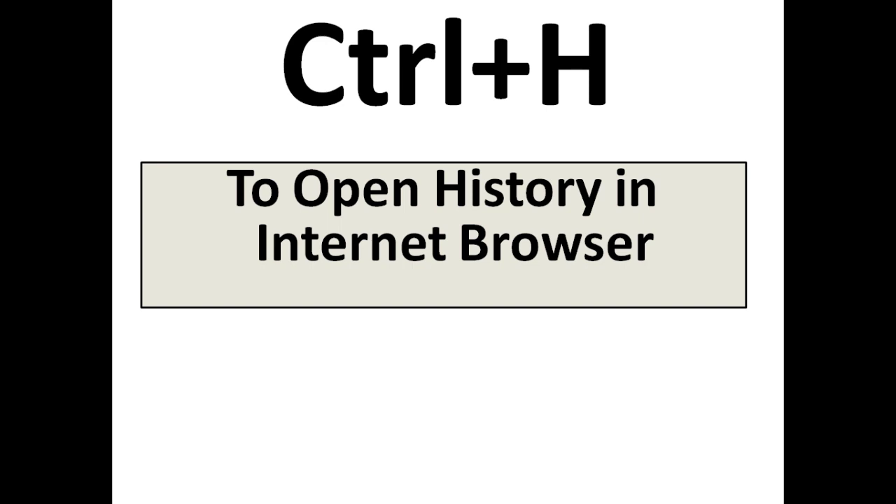
key(alt+Tab)
key(alt+Tab)
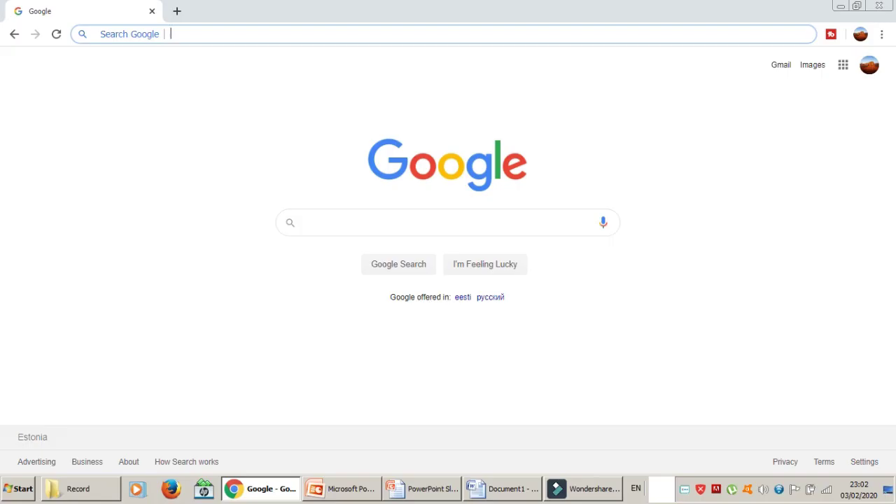
Open Chrome's History page with Ctrl+H, then move the slide show to the Ctrl+I italic slide
key(ctrl+h)
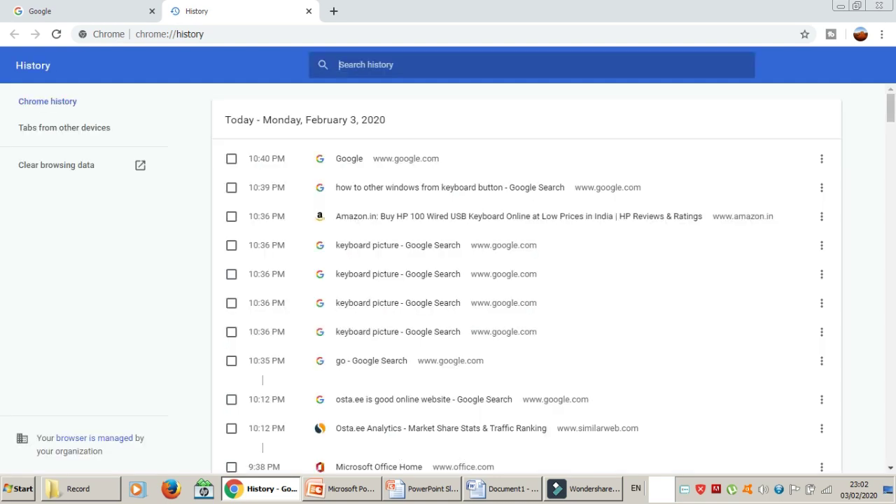
key(alt+Tab)
key(Right)
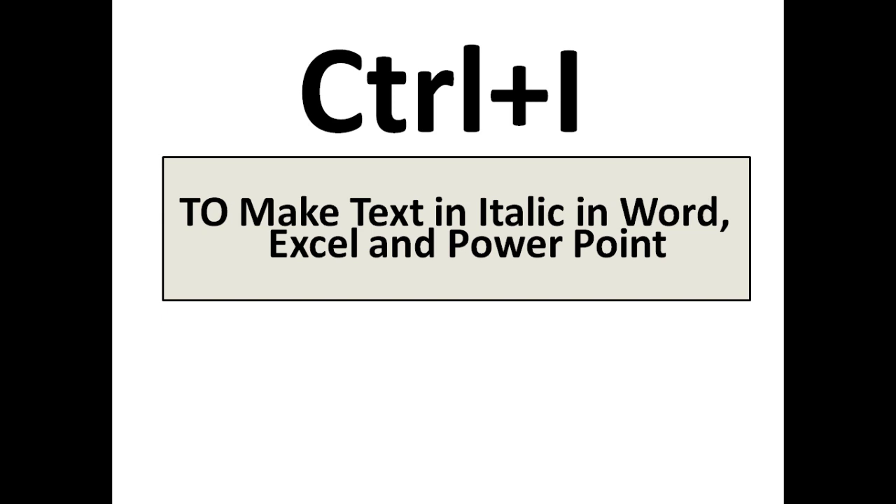
In the Word quotes document, italicize 'self-motivation, your next t-shirt design or simply for'
key(alt+Tab)
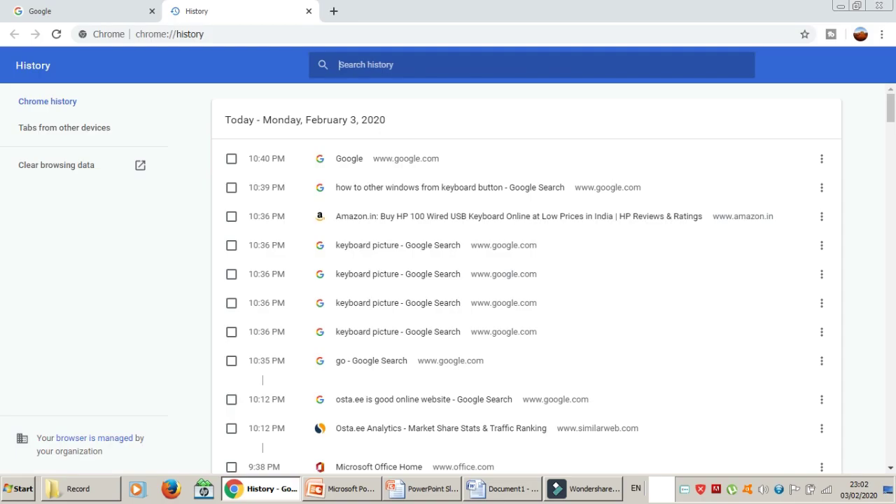
key(alt+Tab)
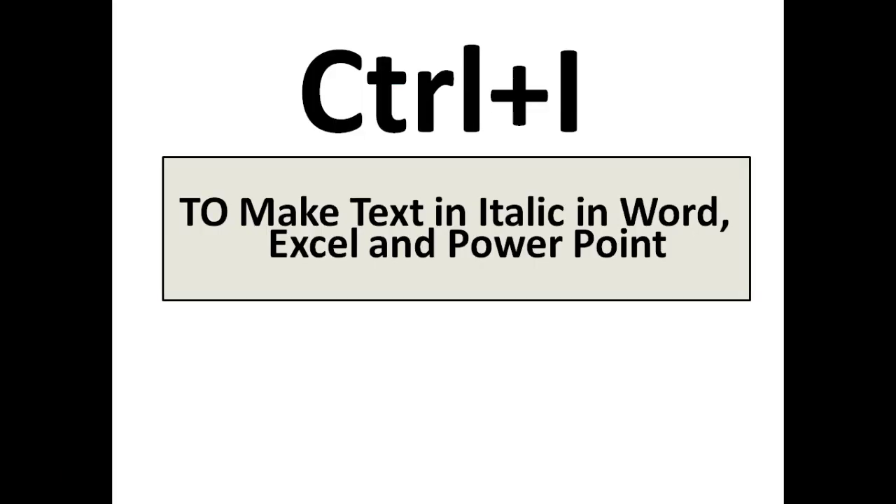
key(alt+Tab)
key(Tab)
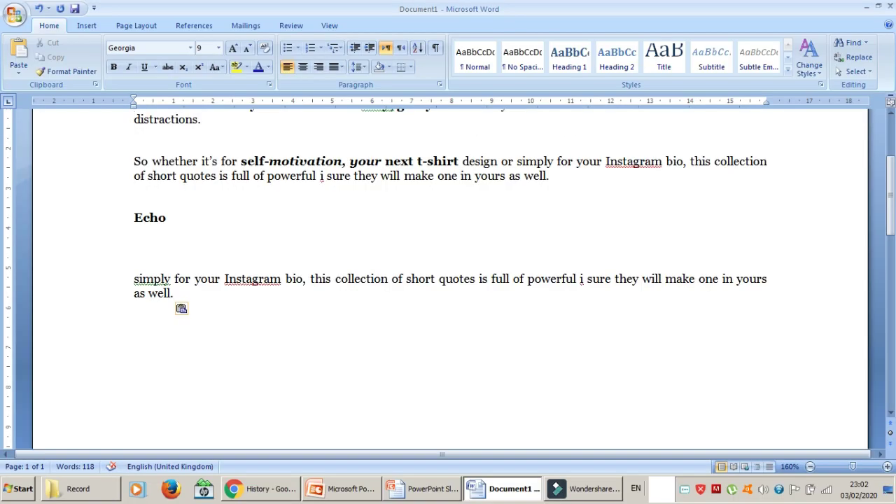
click(241, 161)
key(ctrl+shift+Right)
key(ctrl+shift+Right)
key(ctrl+shift+Right)
key(ctrl+shift+Right)
key(ctrl+shift+Right)
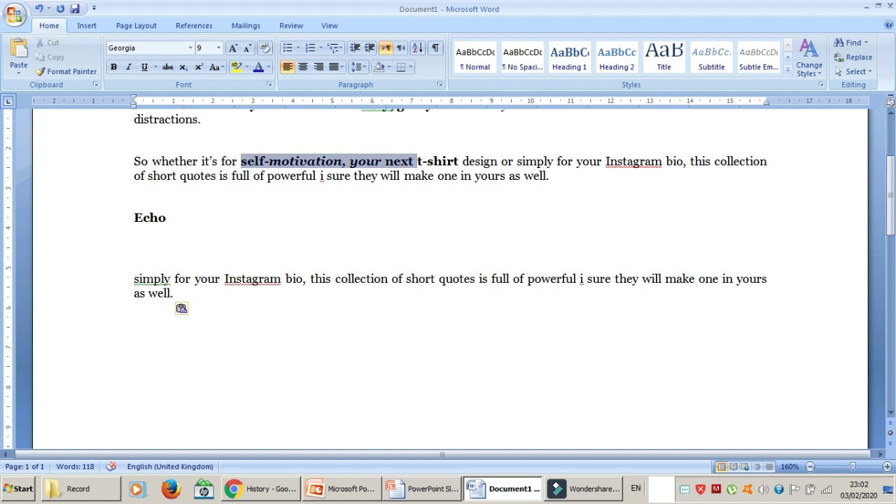
key(ctrl+shift+Right)
key(ctrl+shift+Right)
key(ctrl+shift+Right)
key(ctrl+shift+Right)
key(ctrl+shift+Right)
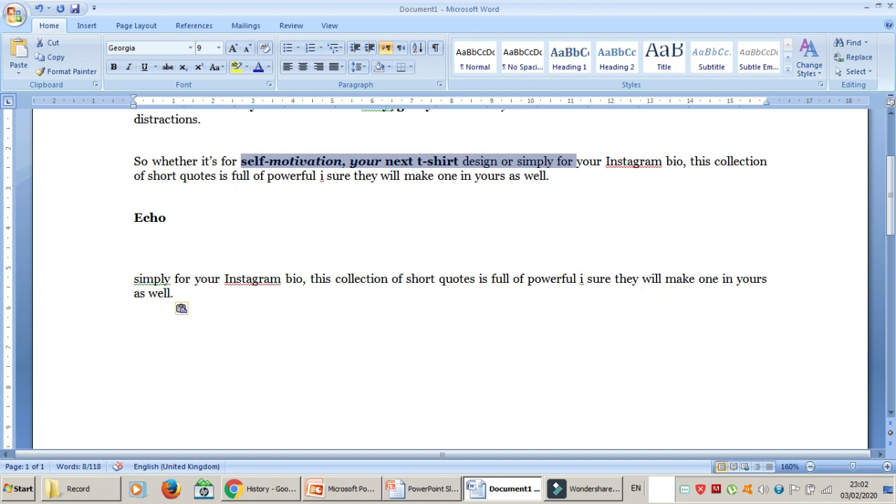
key(ctrl+i)
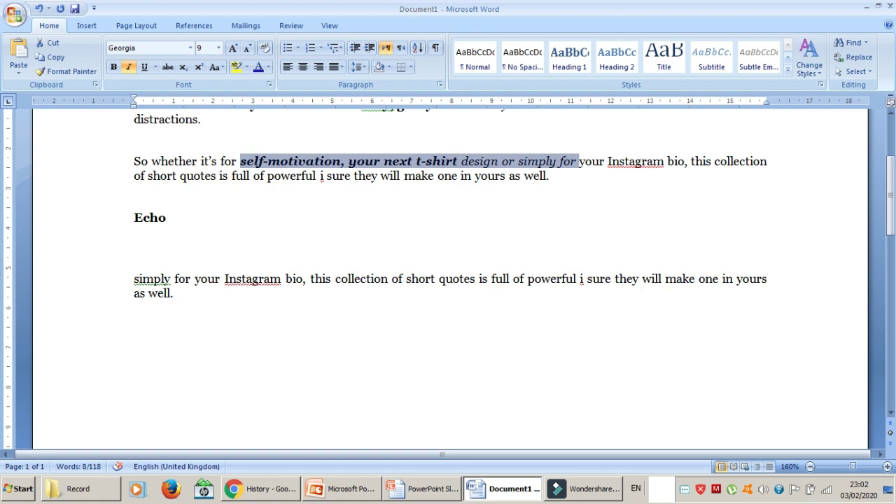
key(alt+Tab)
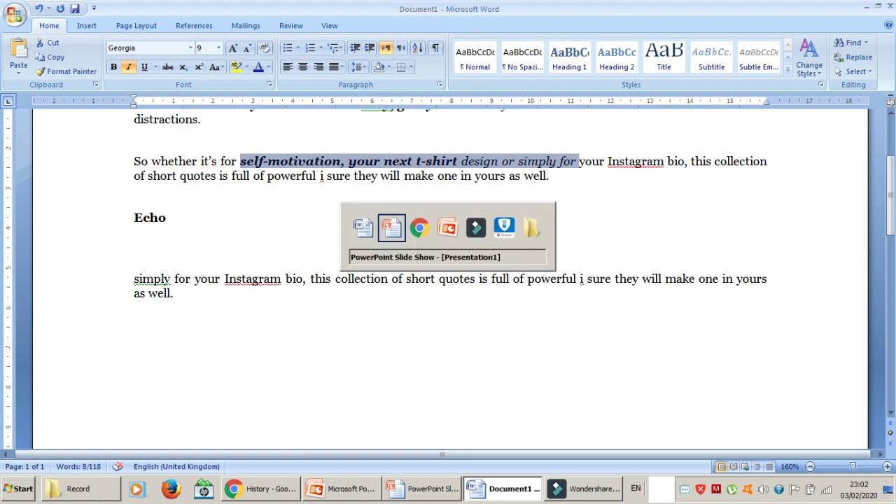
Advance to the Ctrl+J 'To Open Downloads in Internet Browser' slide, then bring Chrome's History page forward
key(Right)
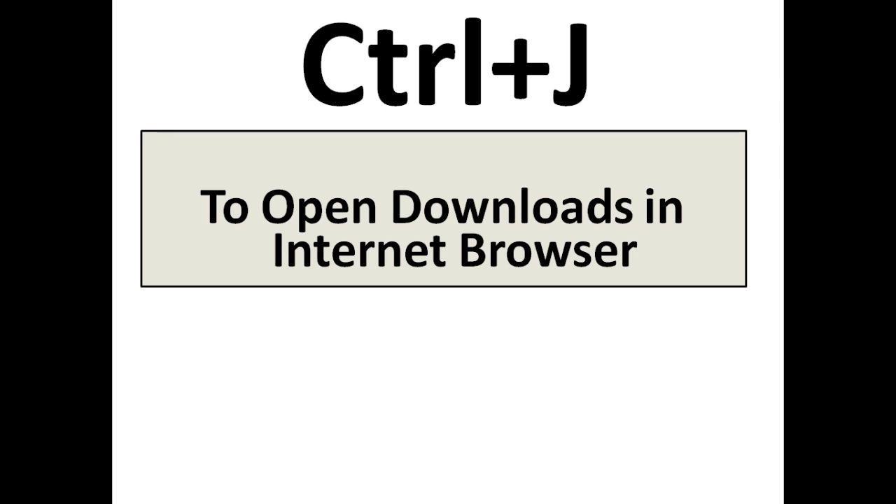
key(alt+Tab)
key(alt+Tab)
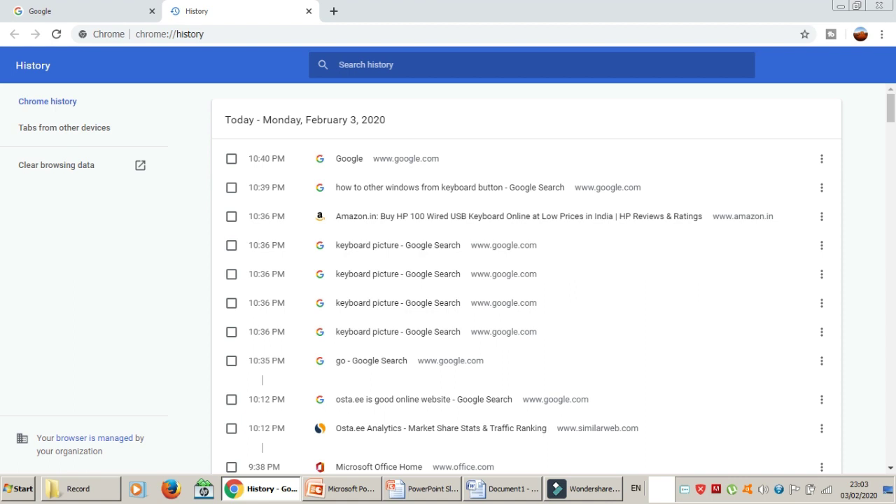
Open Chrome's Downloads page with Ctrl+J, then advance the slide show to the Ctrl+K hyperlink slide
key(ctrl+j)
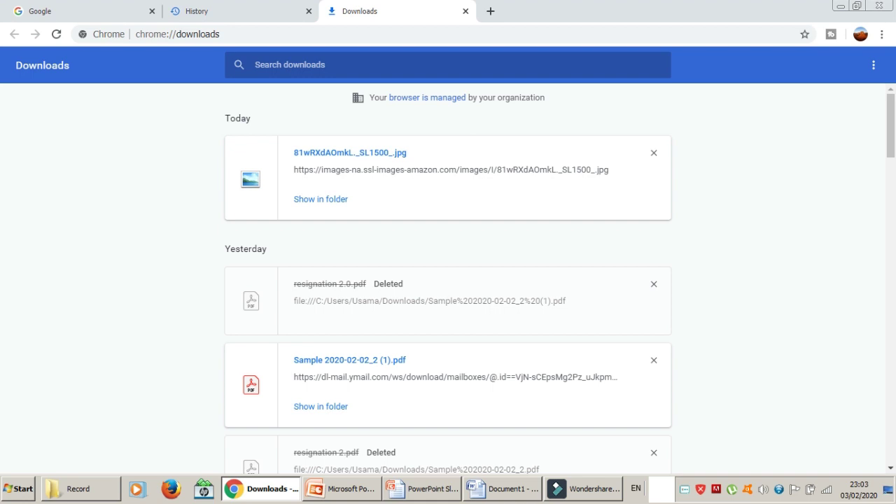
key(alt+Tab)
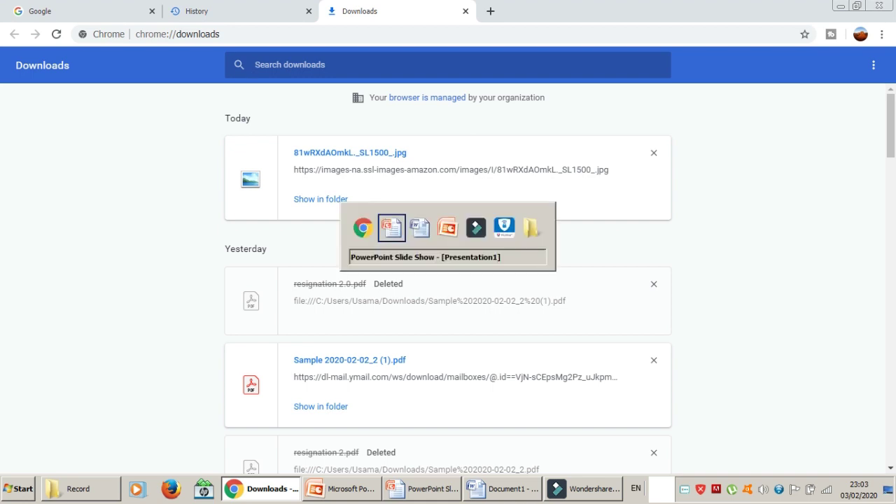
key(Right)
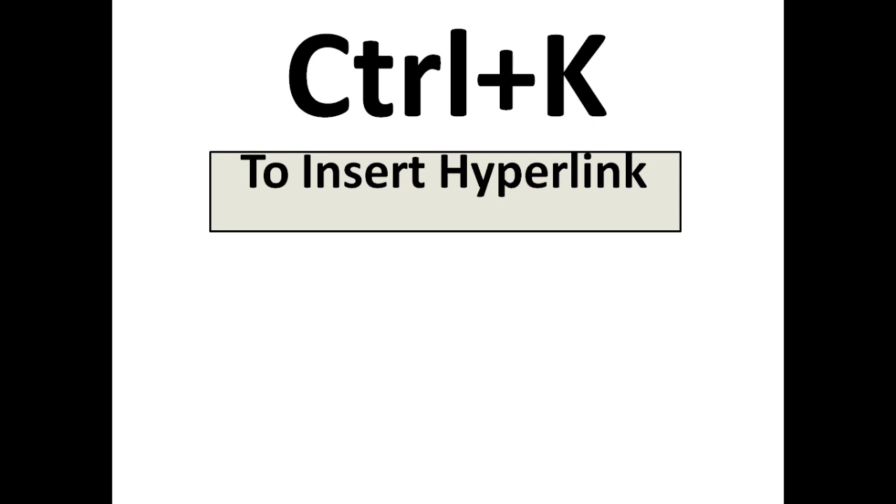
In Word, open the Insert Hyperlink dialog with Ctrl+K at the paragraph start, then close it unused
key(alt+Tab)
key(alt+Tab)
key(alt+Tab)
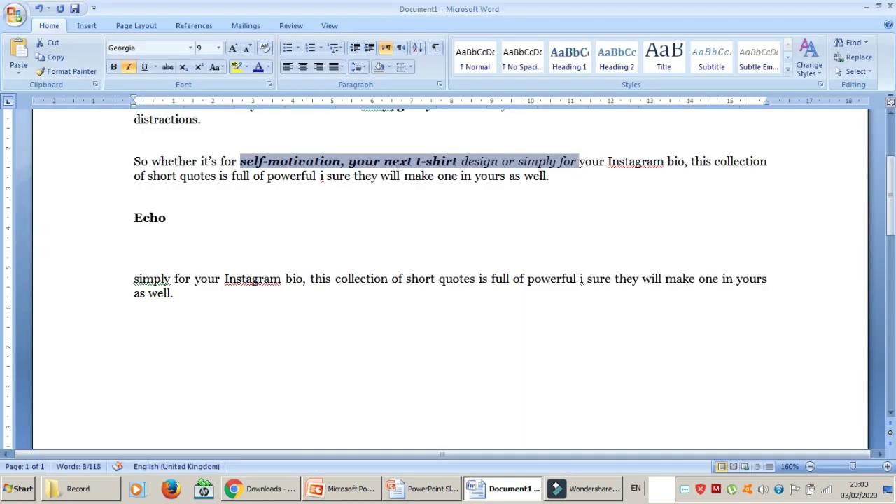
key(Left)
key(Home)
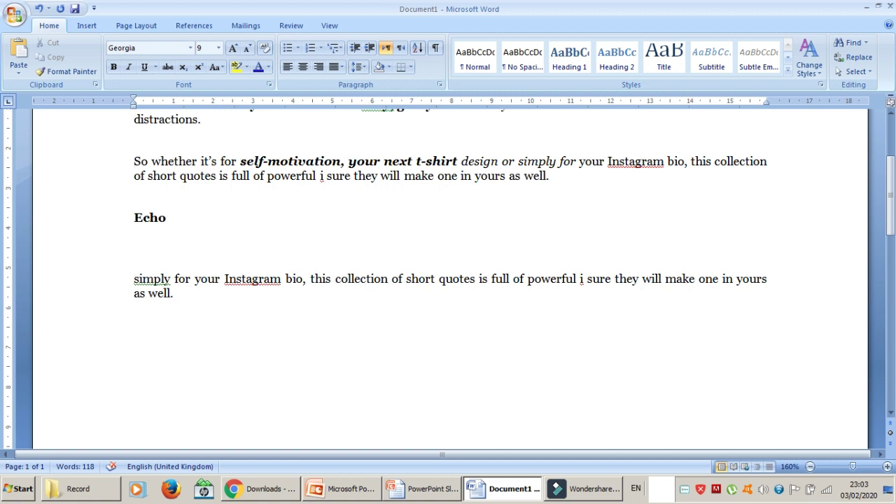
key(ctrl+k)
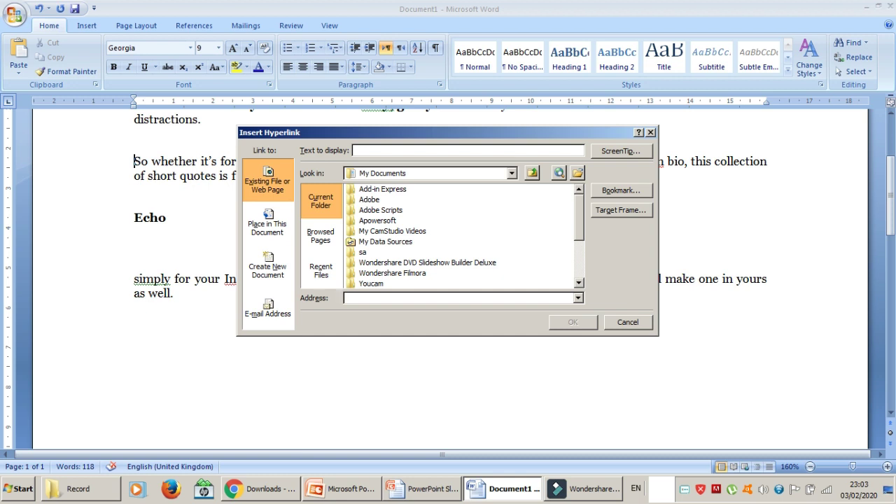
key(Escape)
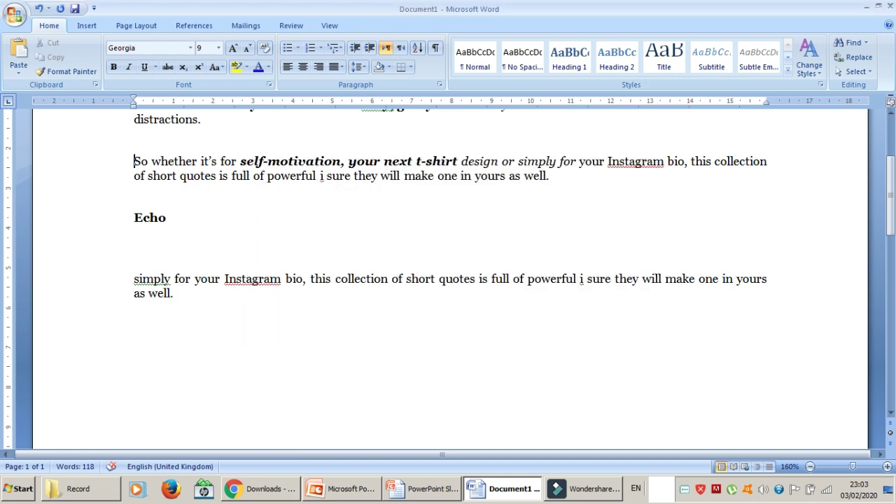
key(alt+Tab)
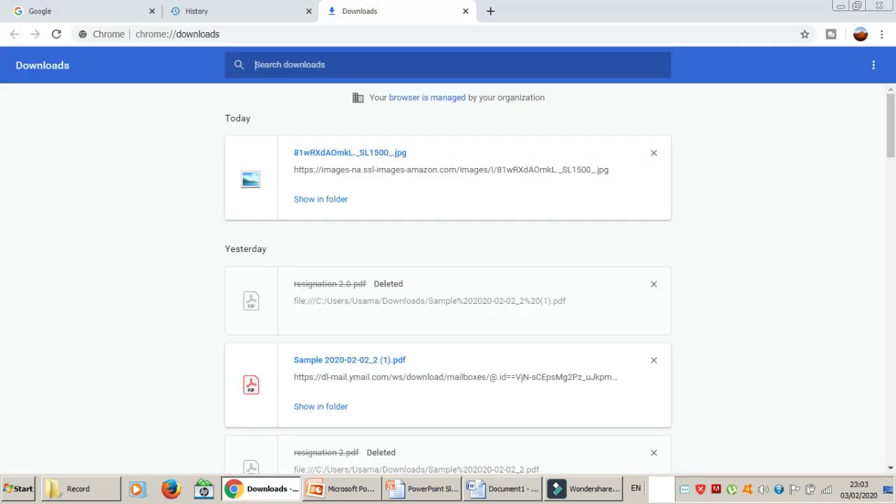
key(alt+Tab)
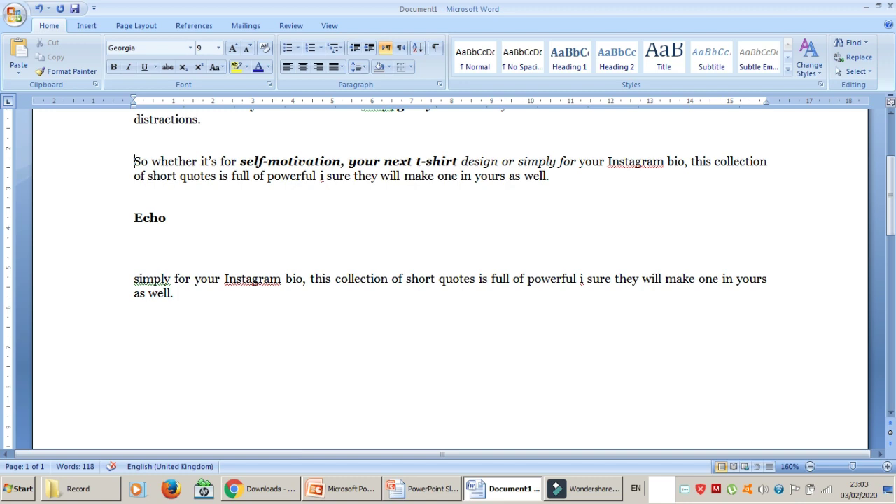
key(alt+Tab)
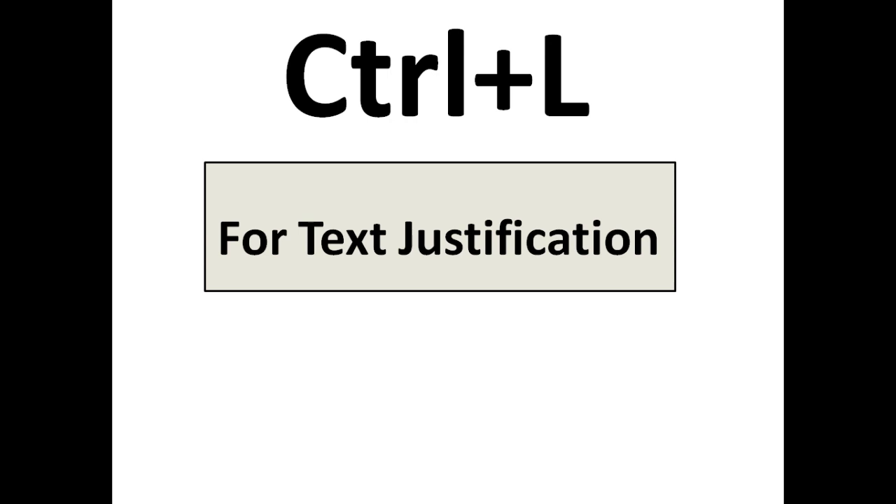
Left-align the Word paragraph with Ctrl+L, then return to the Ctrl+L 'For Text Justification' slide
key(alt+Tab)
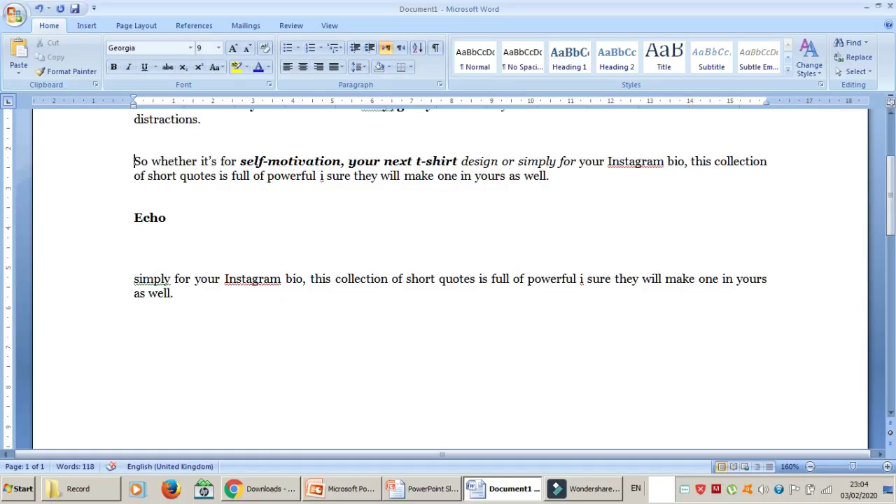
key(ctrl+l)
key(alt+Tab)
key(alt+Tab)
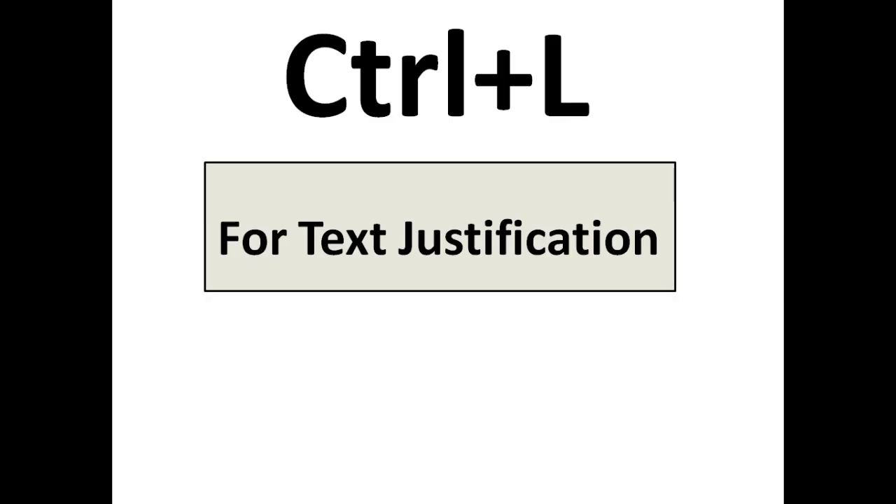